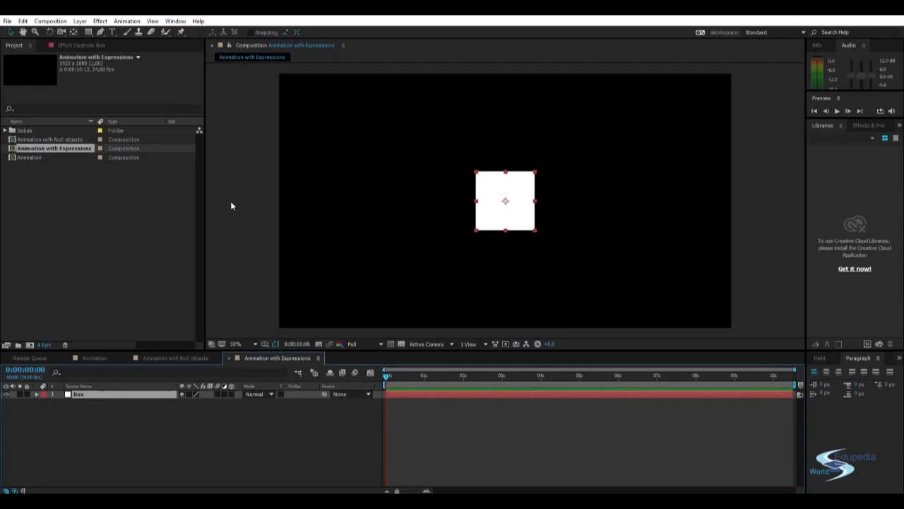
Select the Box layer and reveal its Transform properties in the timeline.
left_click(106, 396)
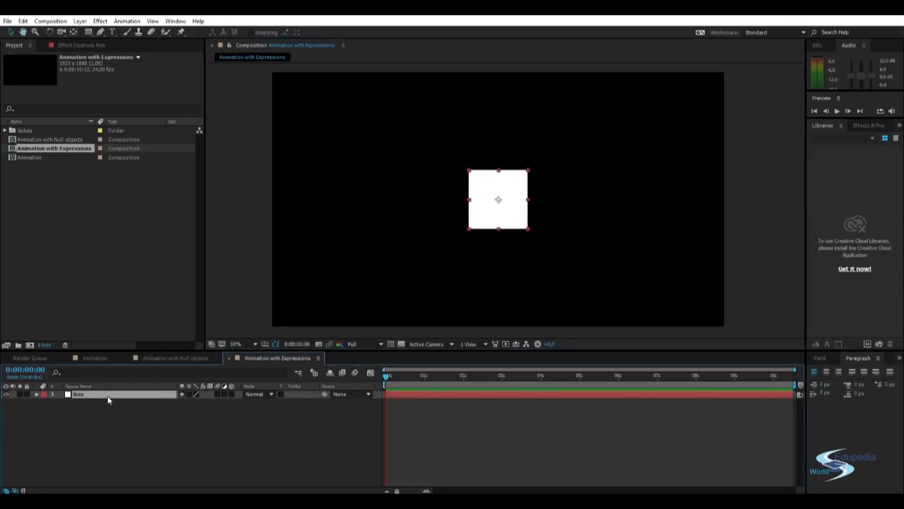
left_click(36, 394)
left_click(44, 402)
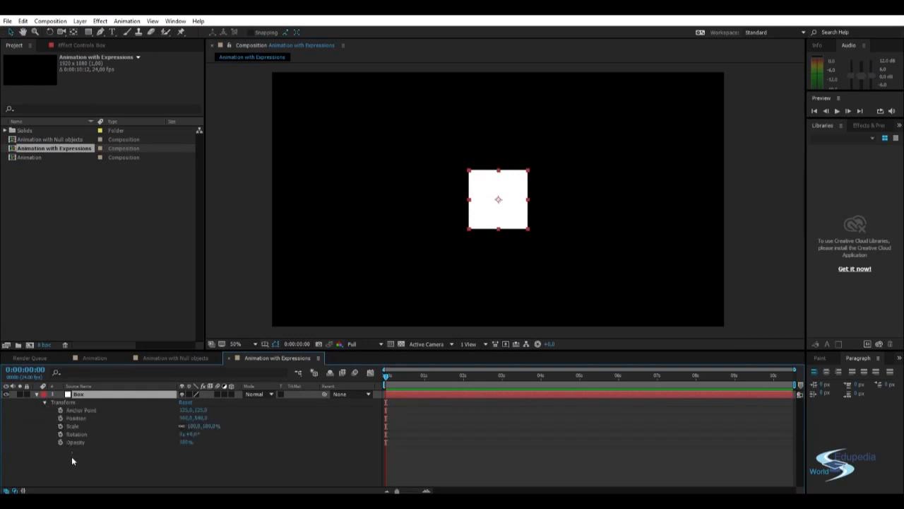
left_click(72, 456)
left_click_drag(74, 452, 77, 409)
left_click(78, 464)
Enable Position keyframing on the Box at 0:00:00:00 and shift it slightly at intervals up to about two seconds, creating irregular shake keyframes.
left_click(60, 418)
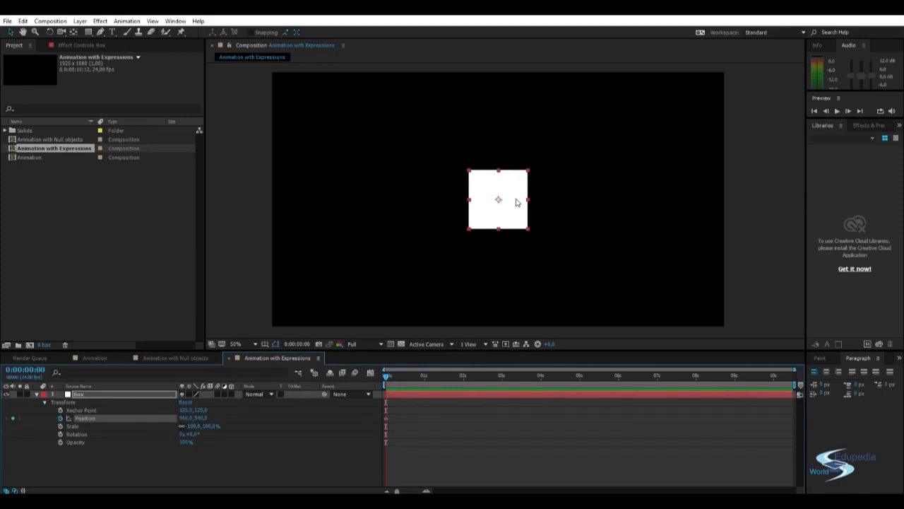
left_click_drag(500, 215, 496, 213)
left_click_drag(385, 376, 408, 365)
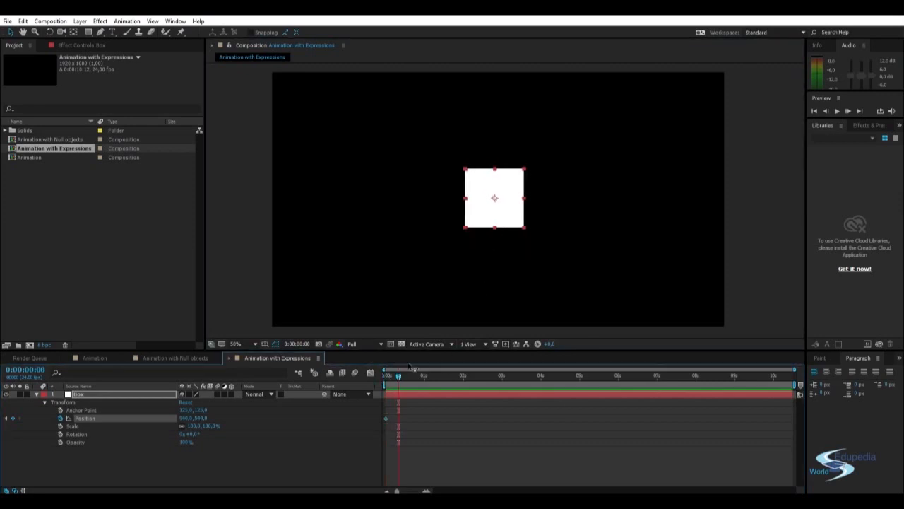
mouse_move(499, 214)
left_mouse_down()
mouse_move(484, 220)
mouse_move(512, 216)
left_mouse_up()
left_click(413, 377)
left_click(427, 375)
left_click(439, 376)
left_click_drag(507, 224, 494, 210)
left_click(450, 375)
left_click(461, 375)
Add further slightly shifted Position keyframes to the Box from 0:00:02:06 to 0:00:03:08.
left_click(473, 375)
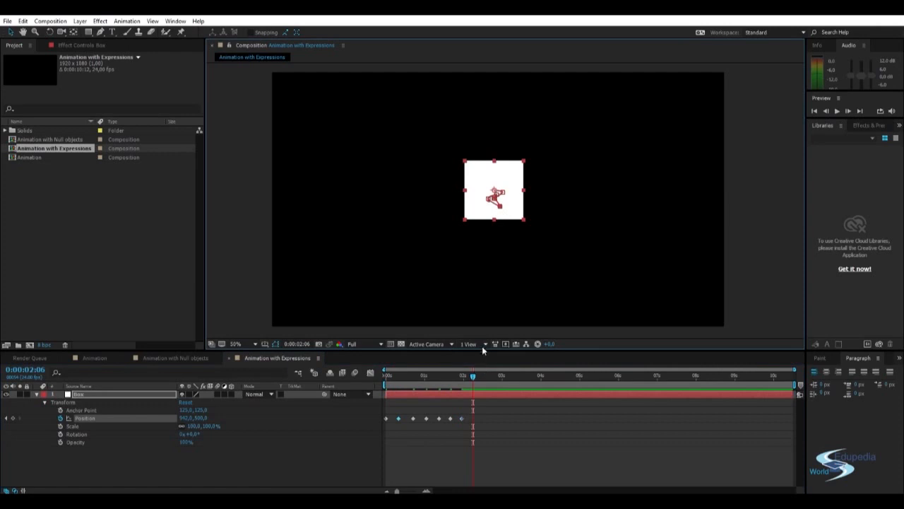
left_click_drag(510, 201, 512, 221)
left_click(483, 375)
left_click(494, 376)
left_click(503, 375)
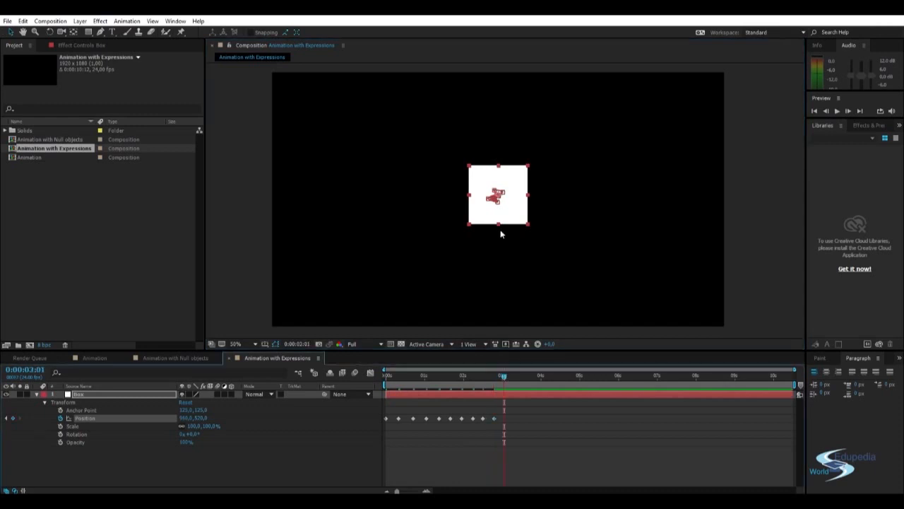
left_click_drag(506, 216, 516, 219)
left_click(515, 376)
left_click(536, 261)
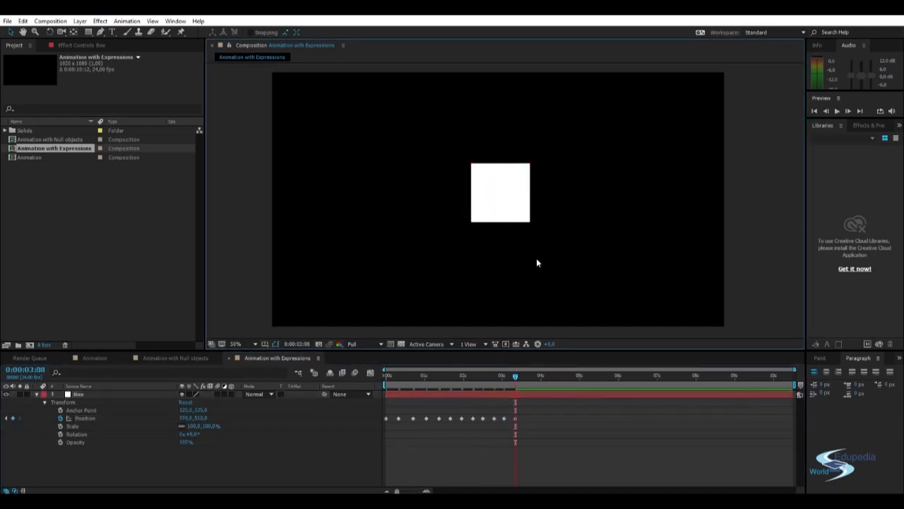
Preview the hand-keyframed shake and compress the Position keyframes proportionally into about the first 1.5 seconds.
key("space")
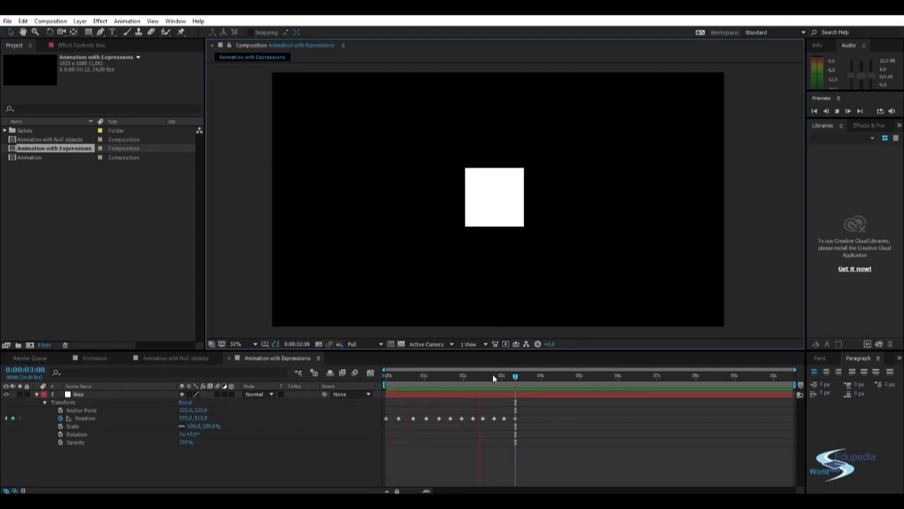
left_click(492, 374)
left_click_drag(530, 427, 446, 424)
left_click(472, 428)
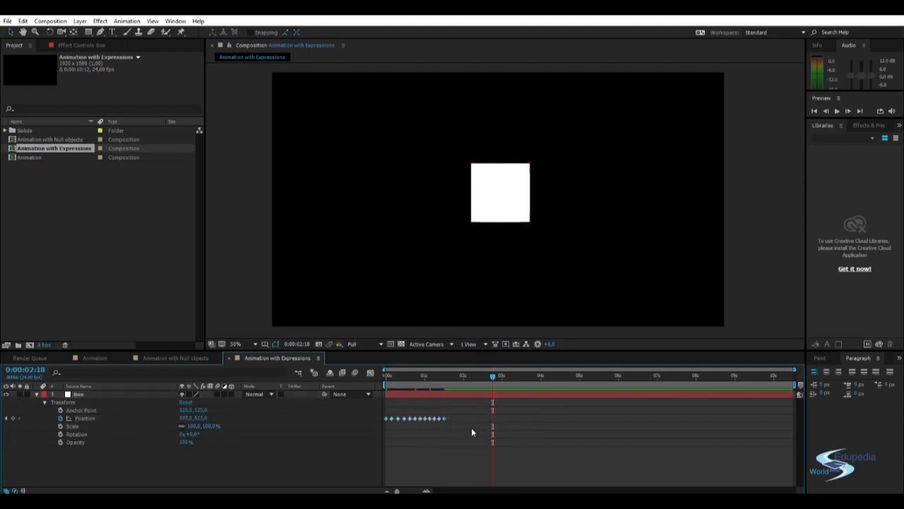
Preview the sped-up shake, replaying it from the start of the composition.
key("space")
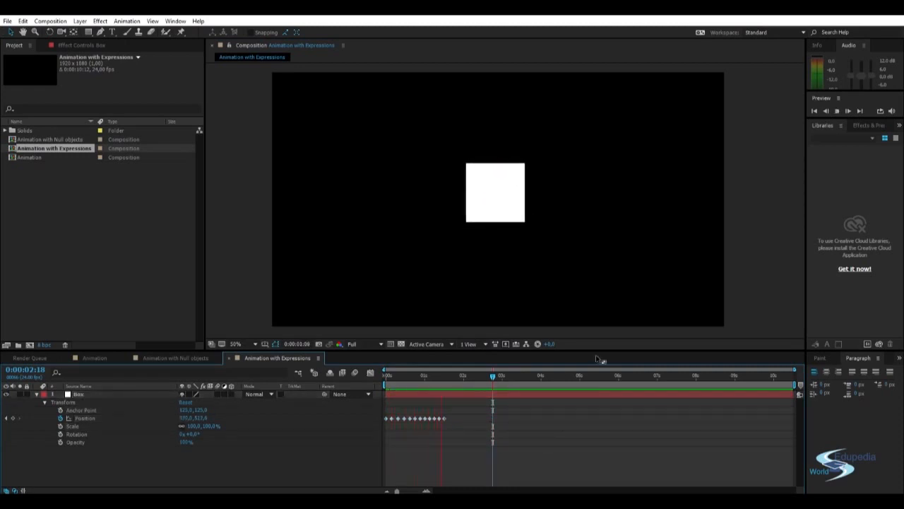
key("space")
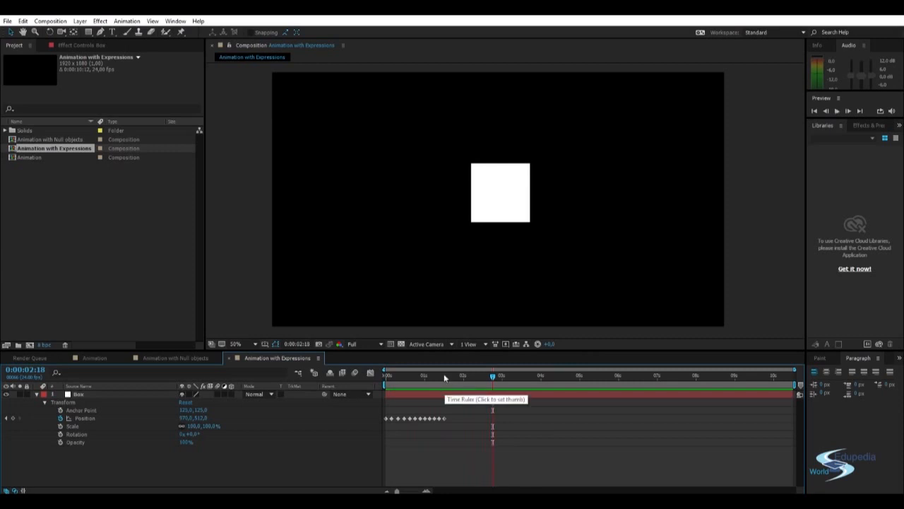
key("Home")
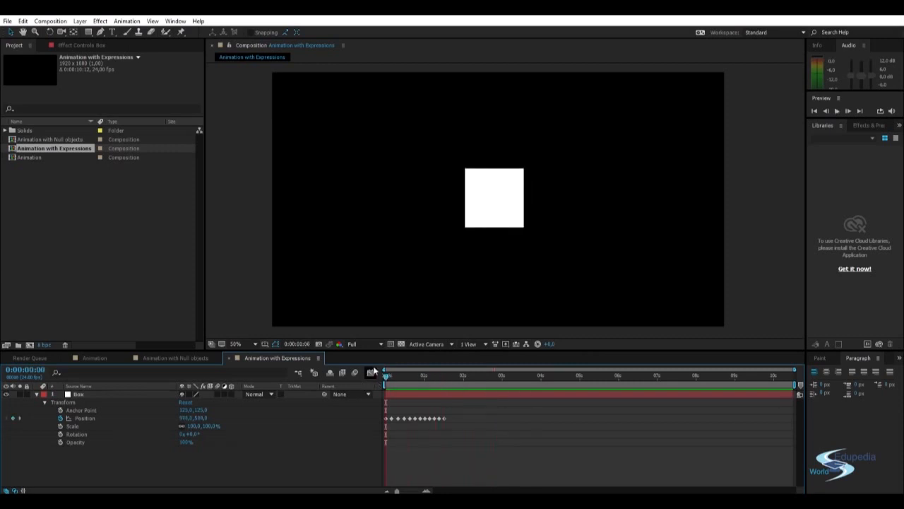
key("space")
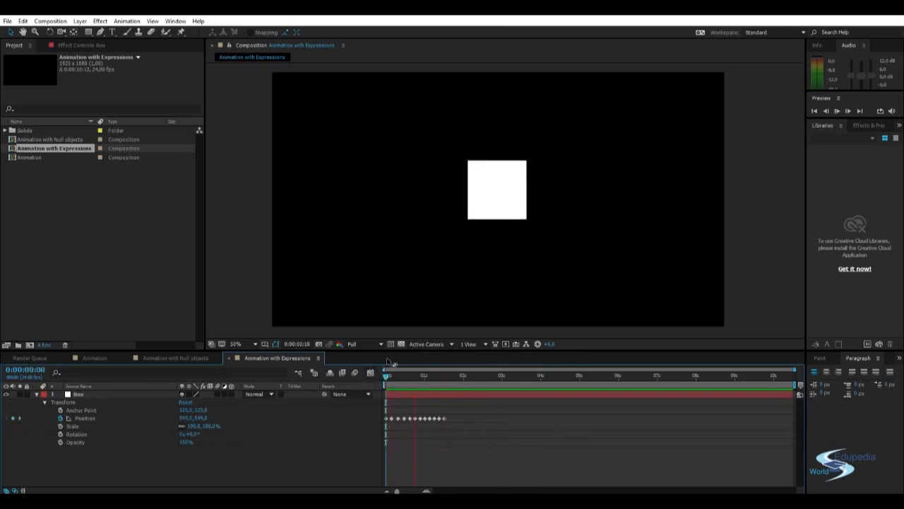
left_click_drag(433, 377, 450, 387)
Delete all of the Box's Position keyframes and return the current time to 0:00:00:00.
left_click_drag(455, 441, 382, 403)
left_click(467, 415)
left_click_drag(434, 379, 413, 387)
left_click_drag(469, 432, 364, 411)
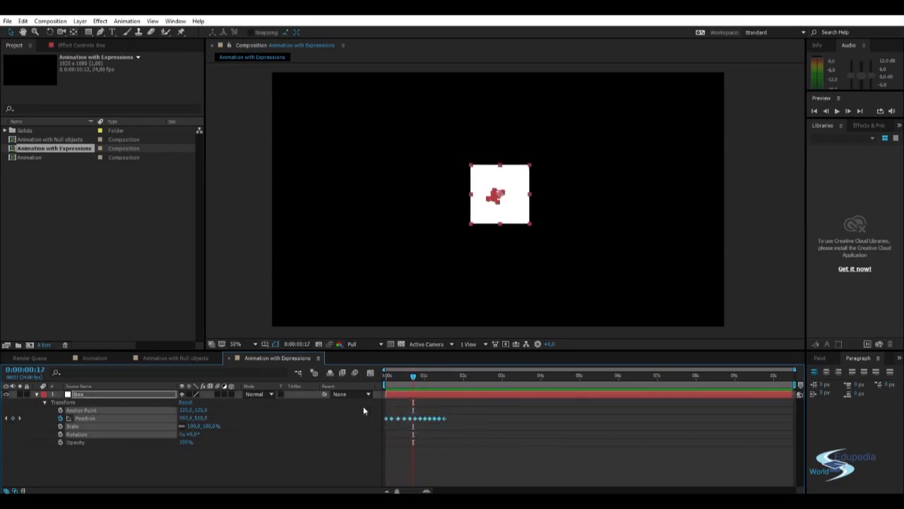
key("Delete")
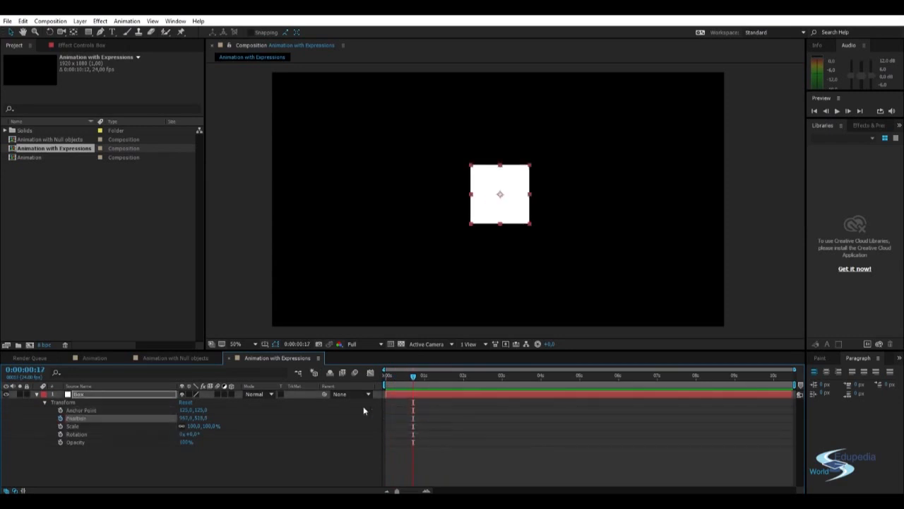
left_click(385, 379)
left_click(437, 419)
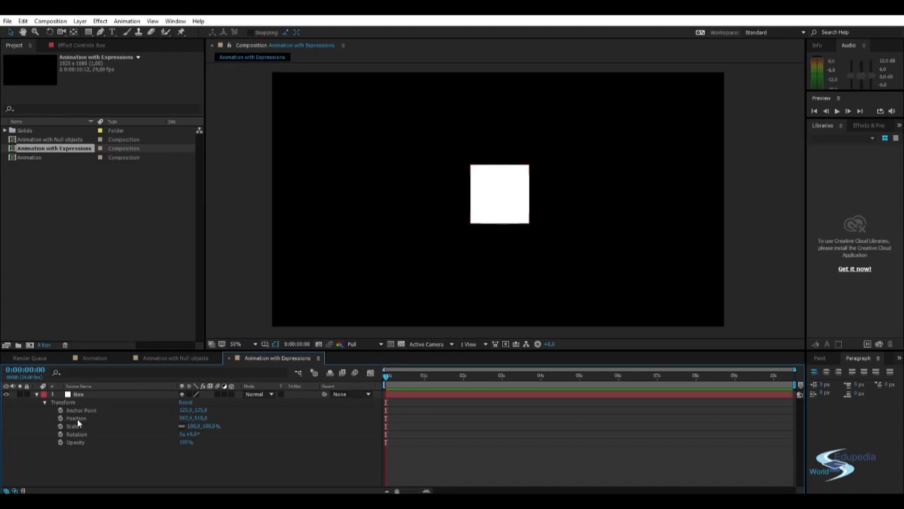
left_click_drag(84, 468, 65, 447)
left_click_drag(83, 454, 81, 412)
key("F2")
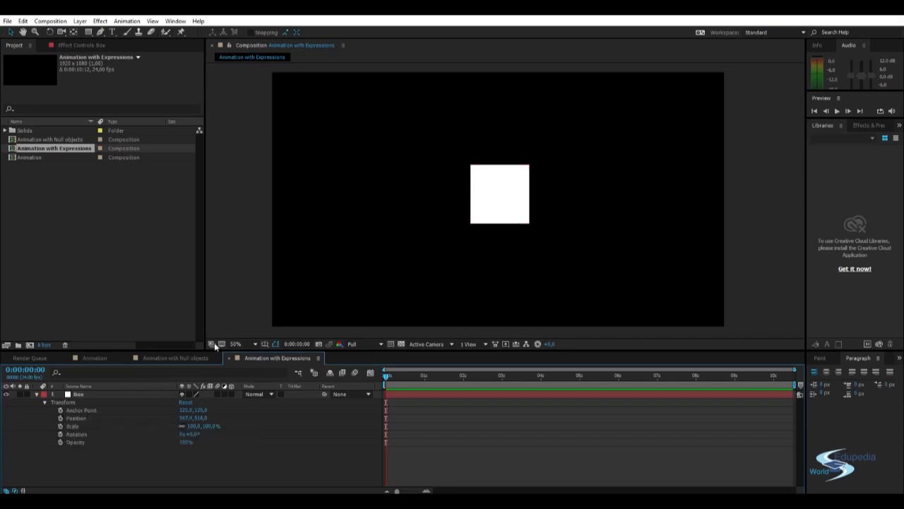
Add the expression wiggle(50, 5) to the Box's Position property and preview the shake.
left_click(60, 419, "alt")
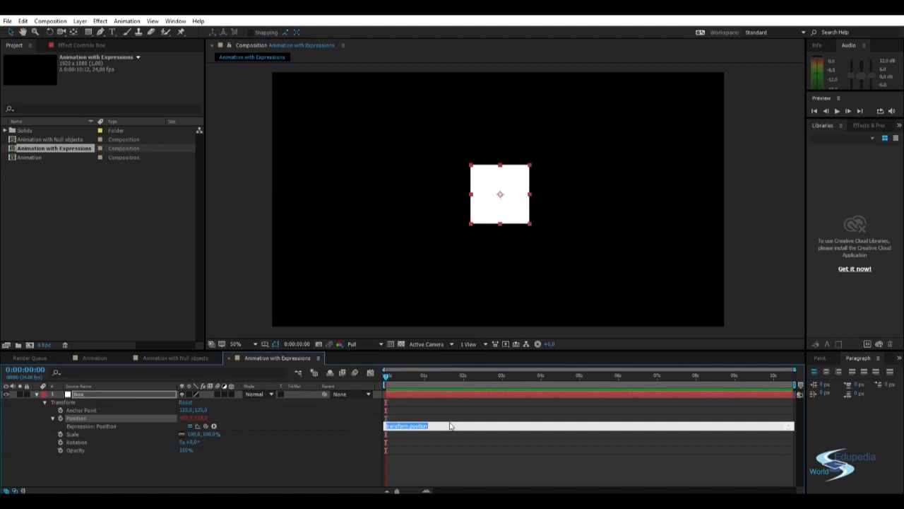
key("BackSpace")
type("wigg")
type("le(5")
type("5")
left_click(439, 449)
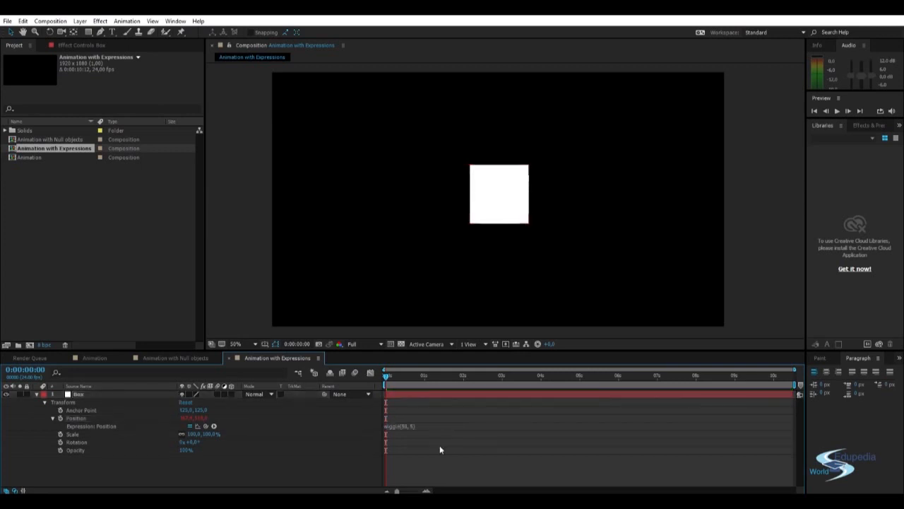
key("space")
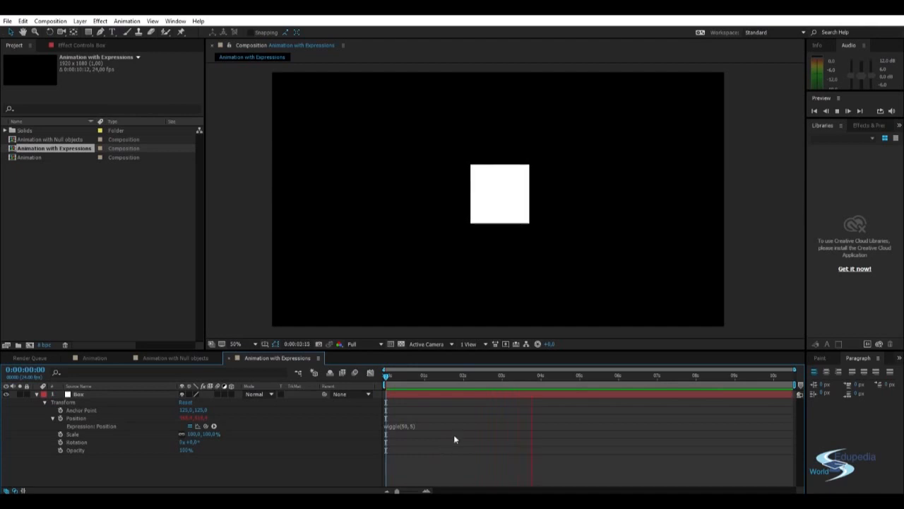
Change the Position expression to wiggle(500, 5) and check the motion along the timeline.
left_click(462, 375)
left_click(393, 426)
left_click(406, 422)
type("0")
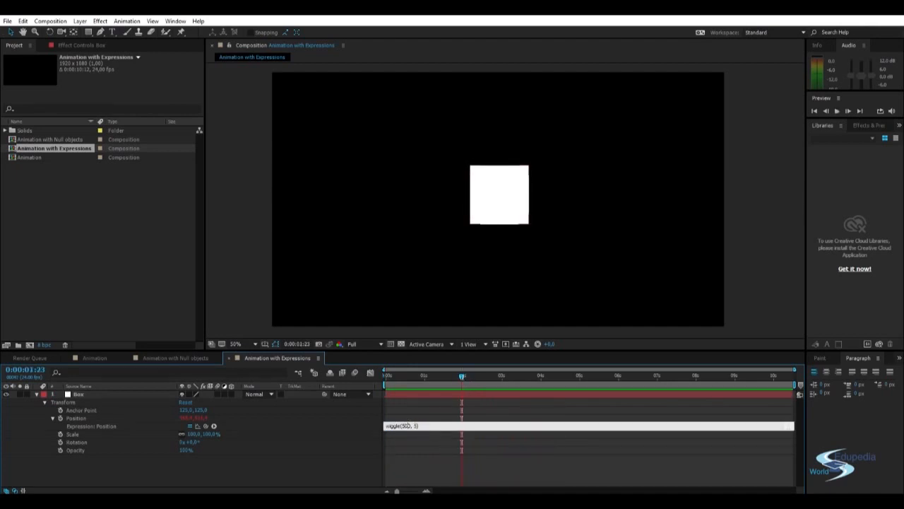
left_click(414, 437)
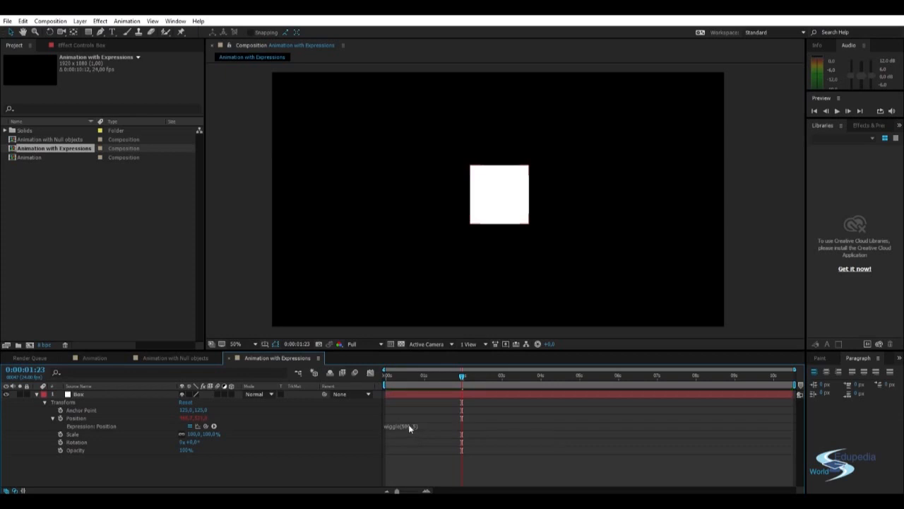
left_click_drag(436, 375, 385, 376)
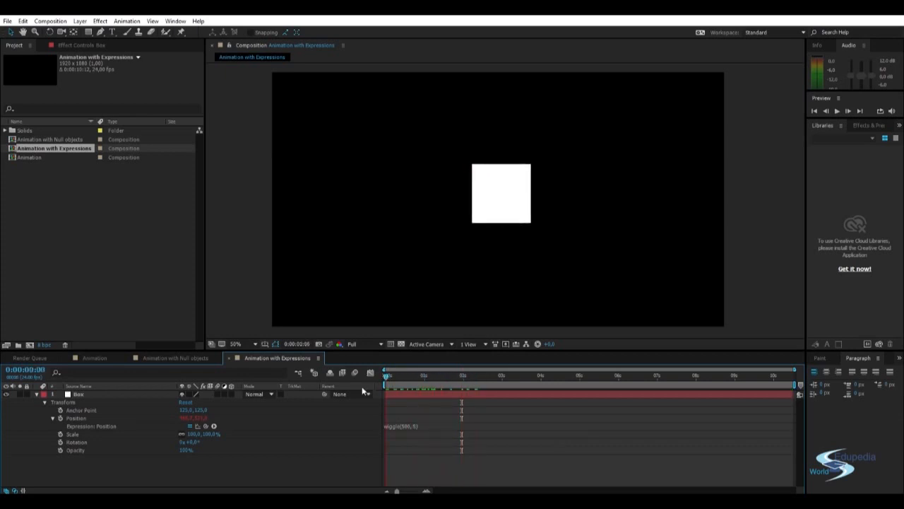
left_click(397, 376)
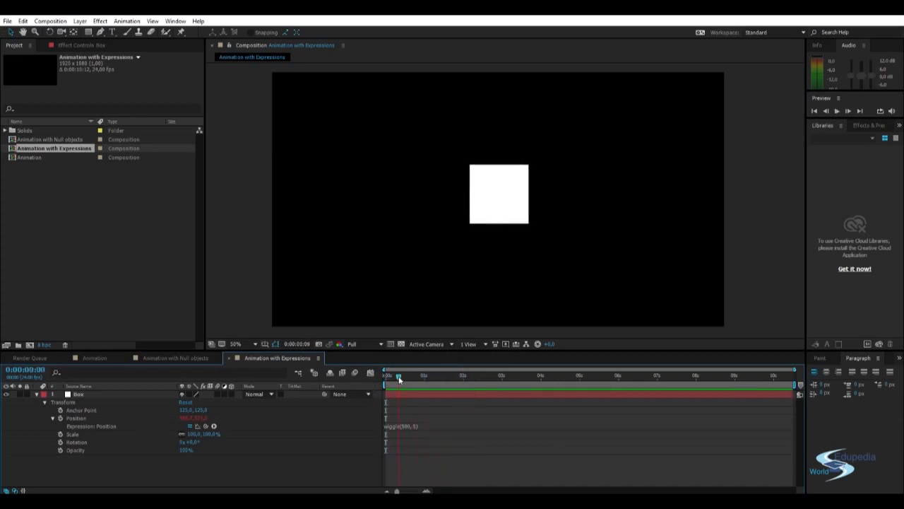
Change the Position expression to wiggle(10, 500) and scrub the timeline to check the movement.
left_click(399, 425)
left_click(424, 426)
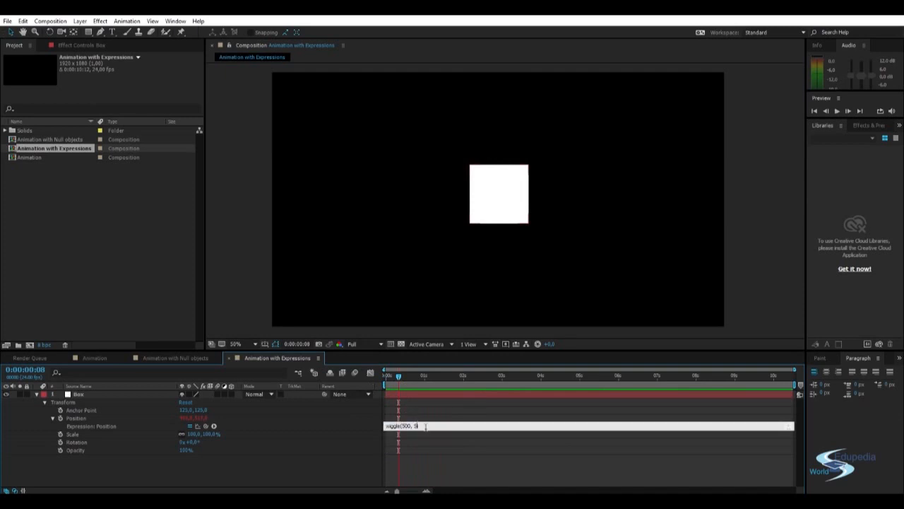
key("BackSpace")
key("BackSpace")
key("BackSpace")
type("10, 5")
type("00")
left_click(452, 460)
left_click_drag(399, 376, 418, 380)
Change the Position expression to wiggle(10, 10) and check the softer shake by scrubbing.
left_click(419, 424)
left_click_drag(419, 425, 431, 432)
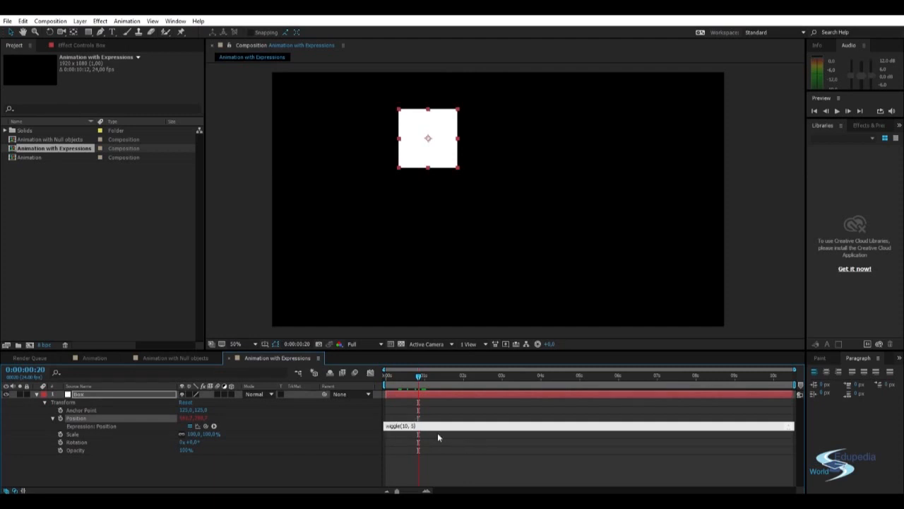
key("BackSpace")
type("10")
key("Return")
key("BackSpace")
left_click(437, 442)
left_click(407, 427)
mouse_move(420, 377)
left_mouse_down()
mouse_move(401, 377)
mouse_move(499, 386)
mouse_move(420, 393)
mouse_move(405, 380)
left_mouse_up()
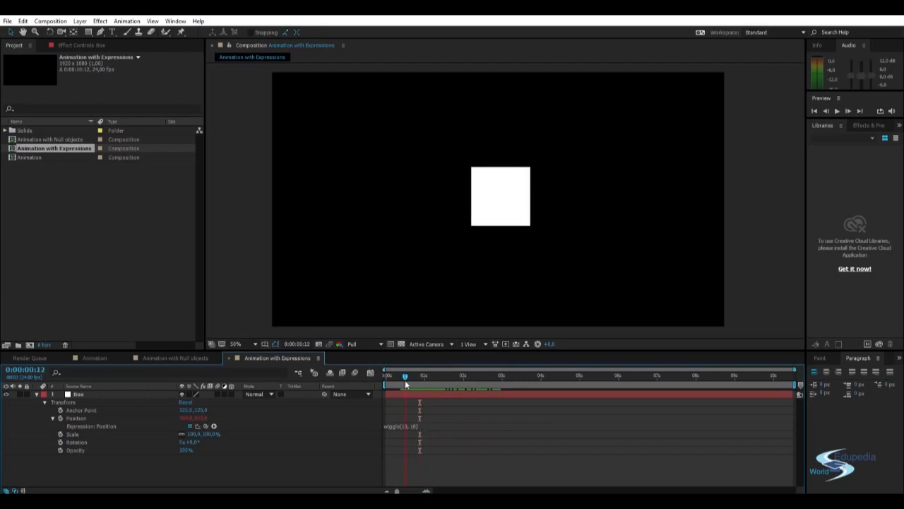
Raise the wiggle amplitude so the Position expression reads wiggle(10, 40), and preview the shake.
left_click(413, 425)
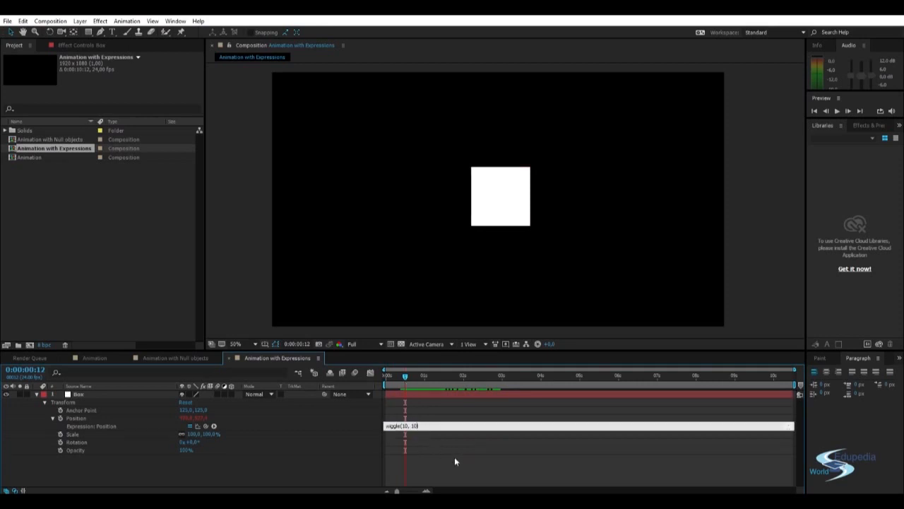
key("BackSpace")
key("BackSpace")
type("40")
left_click(454, 457)
key("space")
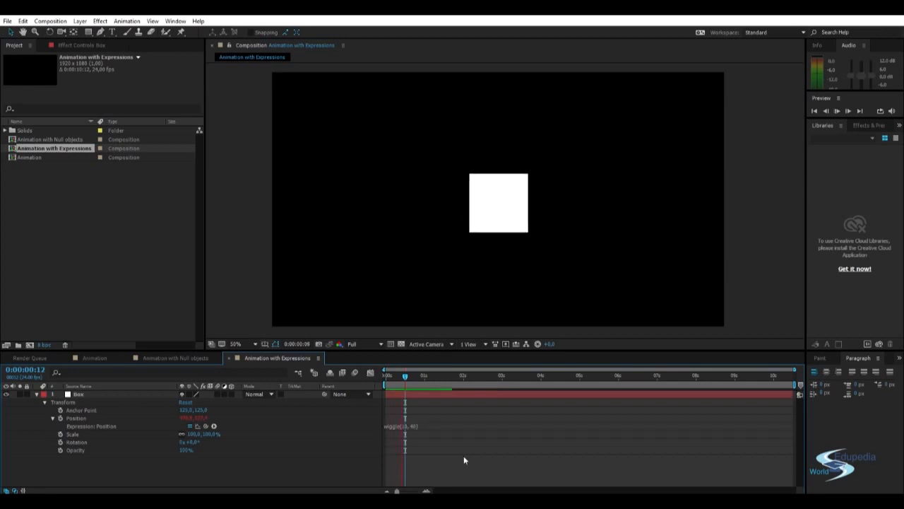
left_click_drag(425, 375, 410, 380)
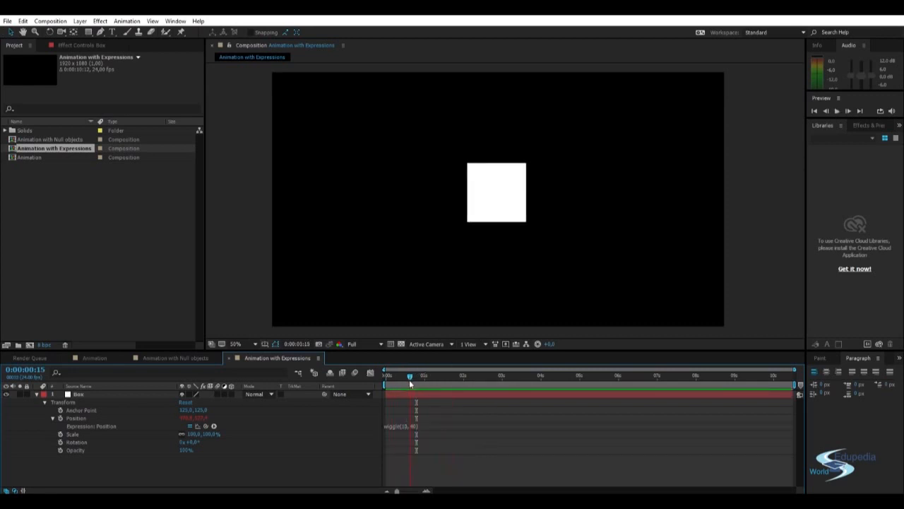
Raise the wiggle frequency so the Position expression reads wiggle(50, 40), and preview the shake.
left_click(406, 426)
left_click(407, 426)
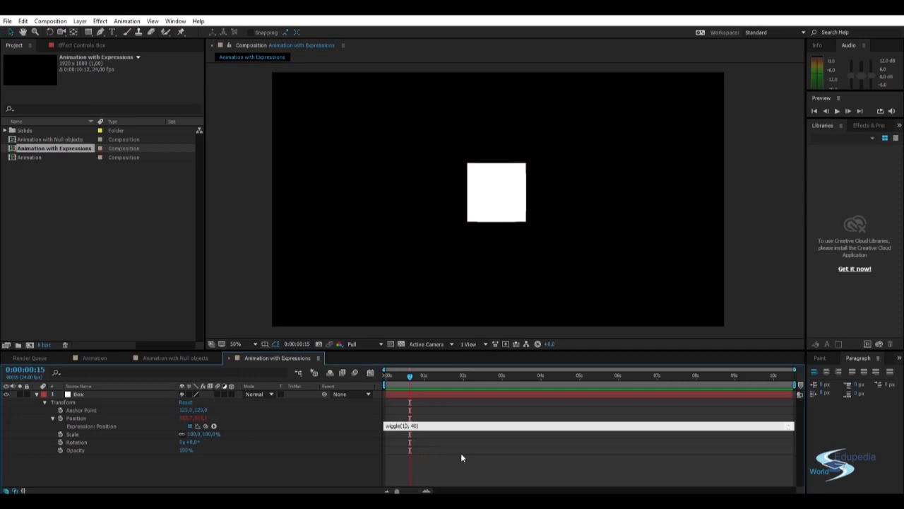
key("BackSpace")
type("9")
left_click(438, 461)
key("space")
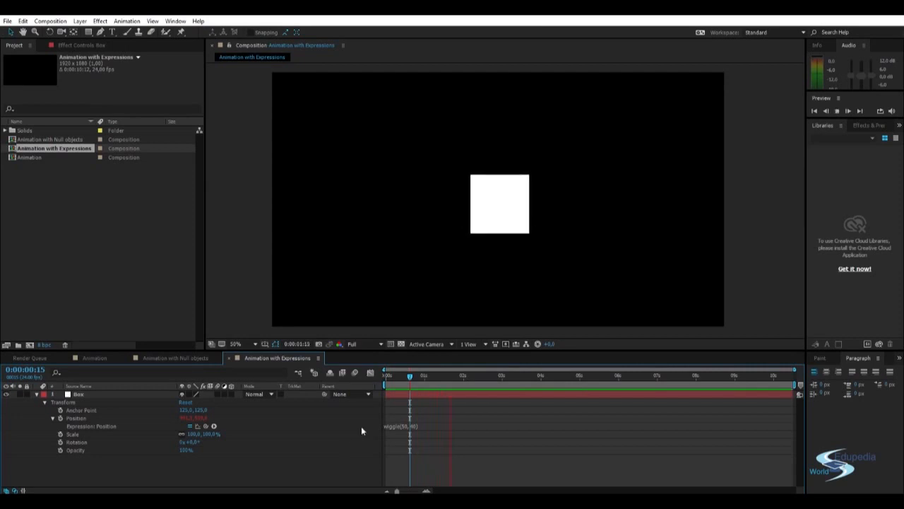
left_click(417, 375)
Set the Position expression back to wiggle(50, 5) and preview the animation from 0:00:00:00.
left_click(415, 426)
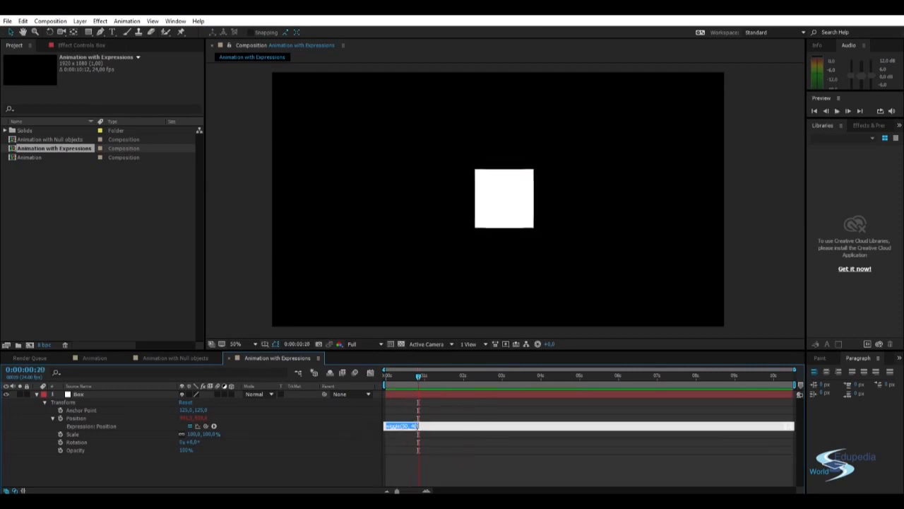
key("Right")
key("BackSpace")
key("BackSpace")
left_click(455, 449)
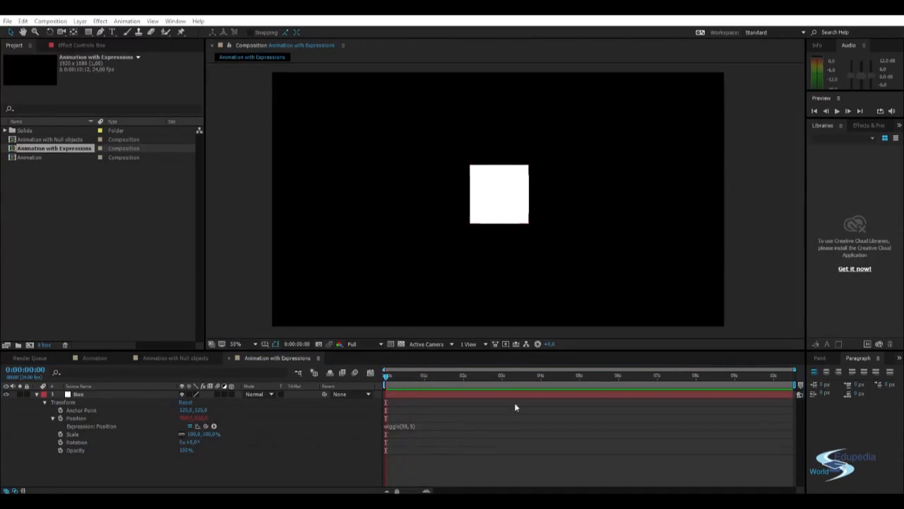
key("space")
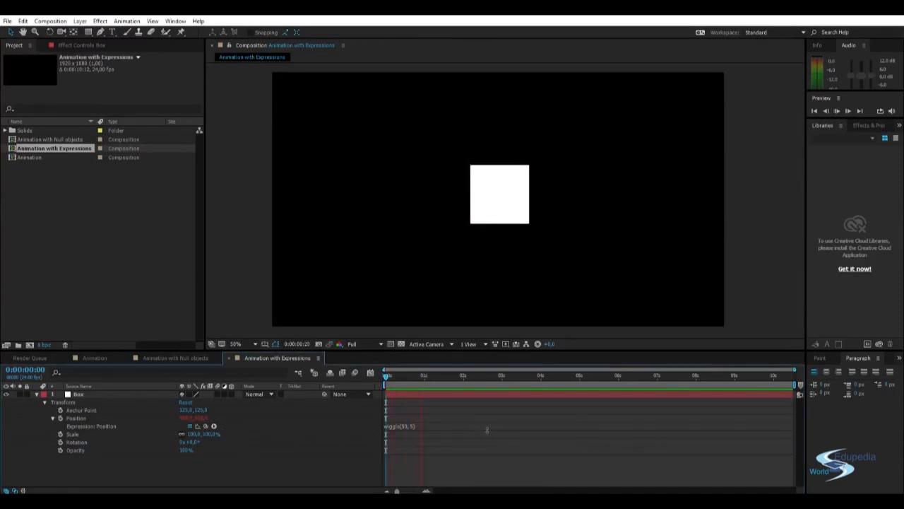
Return the playhead to 0:00:00:00 and add the expression wiggle(50, 5) to the Box layer's Scale.
left_click_drag(424, 376, 385, 376)
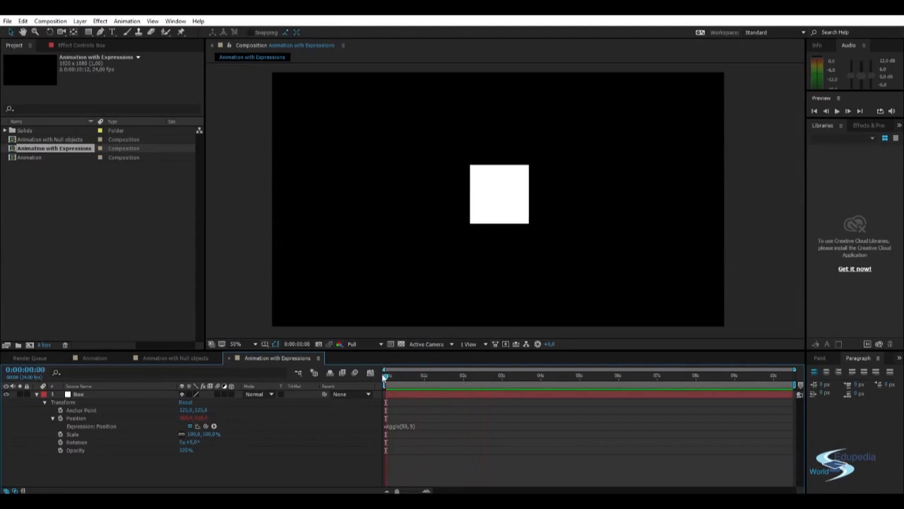
left_click(60, 434)
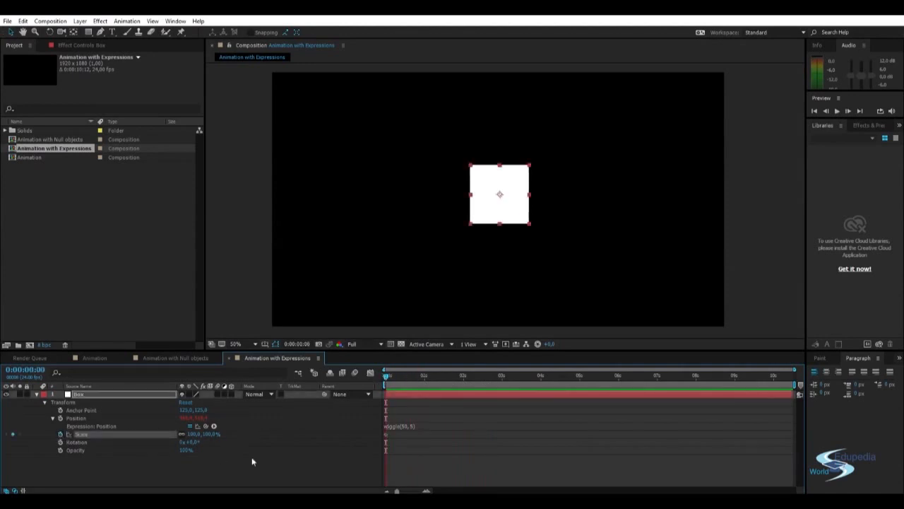
left_click(60, 434, "alt")
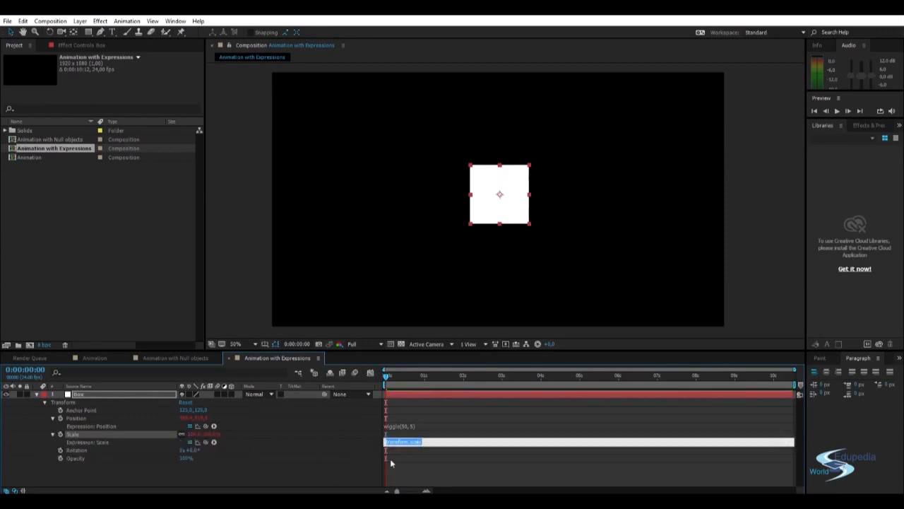
left_click(407, 472)
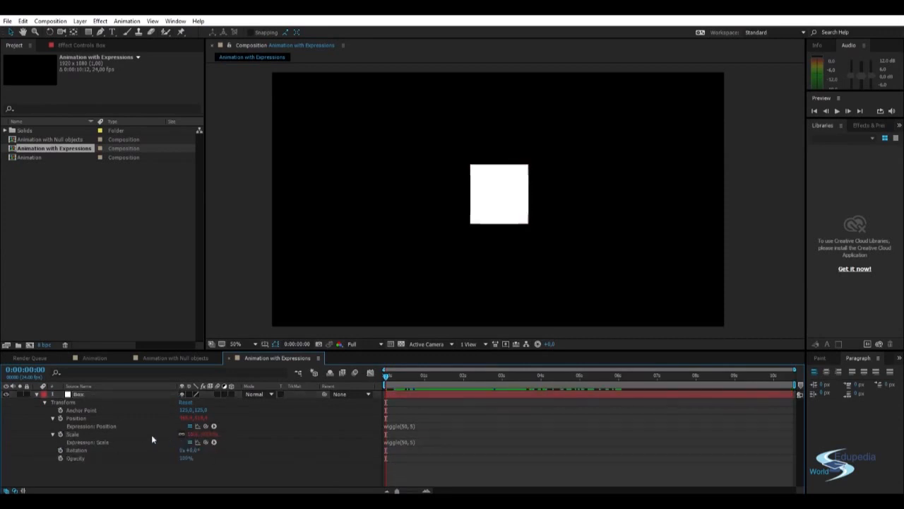
Add the expression wiggle(50, 5) to the Box layer's Rotation and preview the combined shake.
left_click(60, 450, "alt")
type("wiggle(50, 5)")
left_click(411, 484)
key("space")
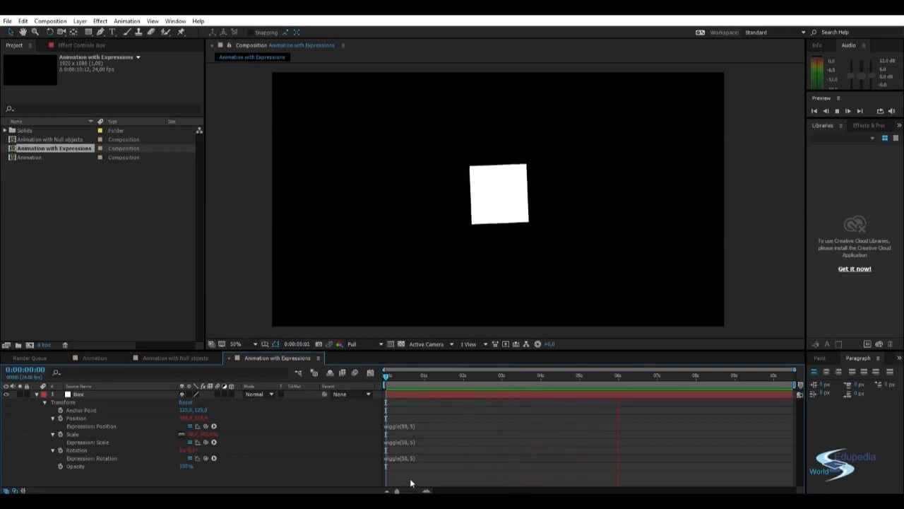
left_click(435, 378)
left_click_drag(436, 378, 390, 381)
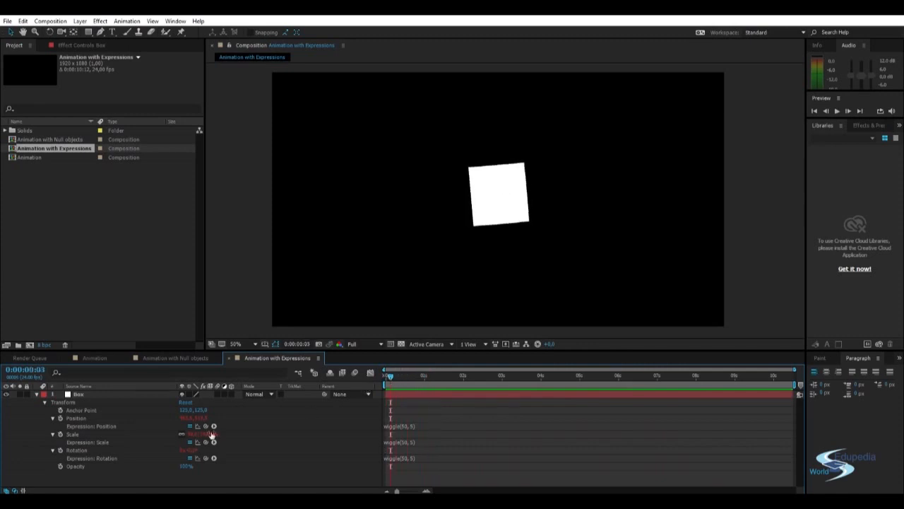
Add the expression wiggle(5, 25) to the Box layer's Opacity and preview the flicker.
left_click(61, 466, "alt")
type("wiggle(50, 5)")
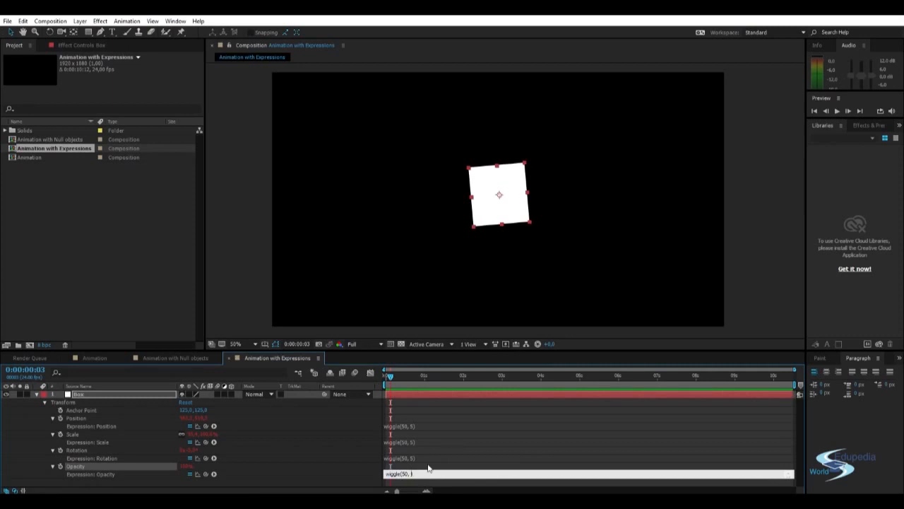
type("25")
type("5")
left_click(459, 453)
left_click(351, 448)
key("space")
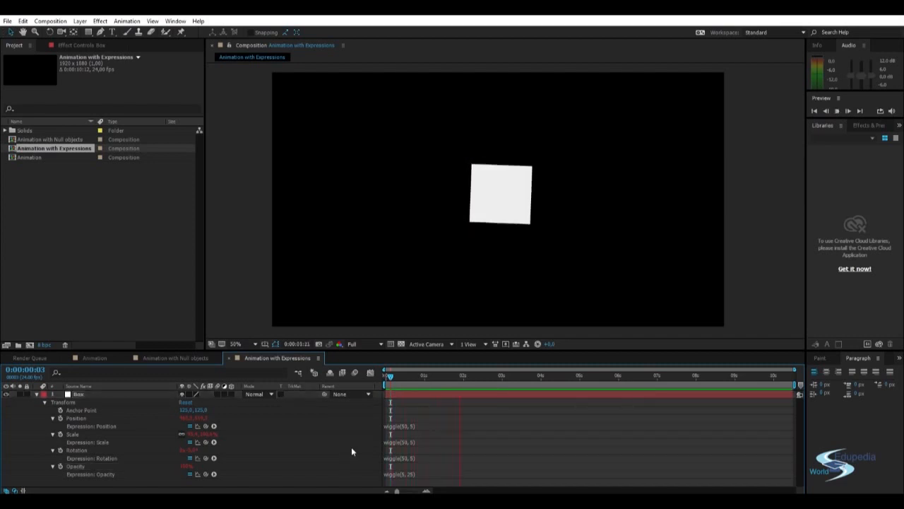
Change the Opacity expression to wiggle(3, 75), preview the animation, and scrub to 0:00:02:23.
left_click(455, 375)
left_click(400, 474)
left_click(400, 473)
key("BackSpace")
key("BackSpace")
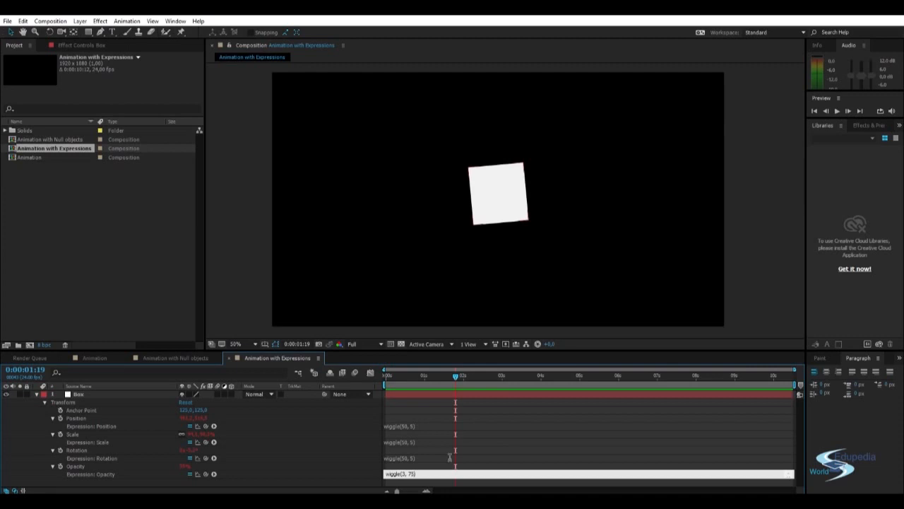
left_click(479, 455)
left_click(360, 428)
key("space")
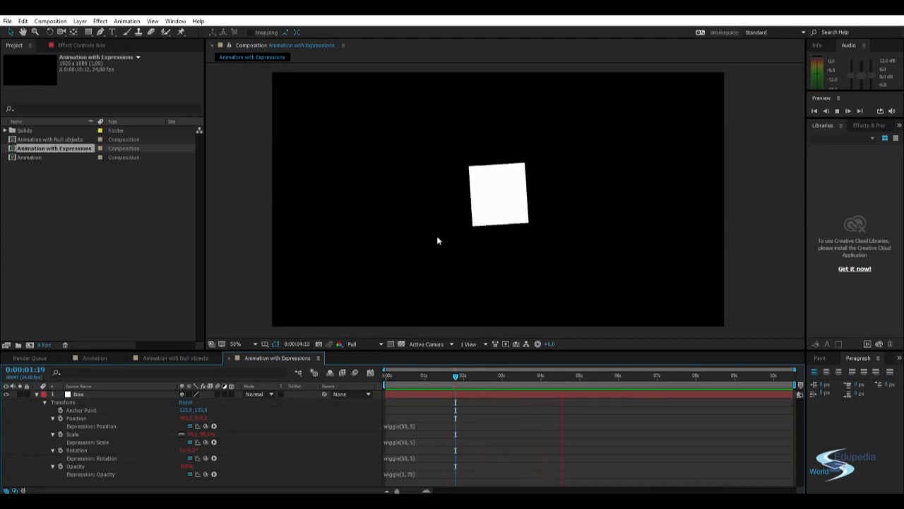
left_click_drag(455, 375, 500, 376)
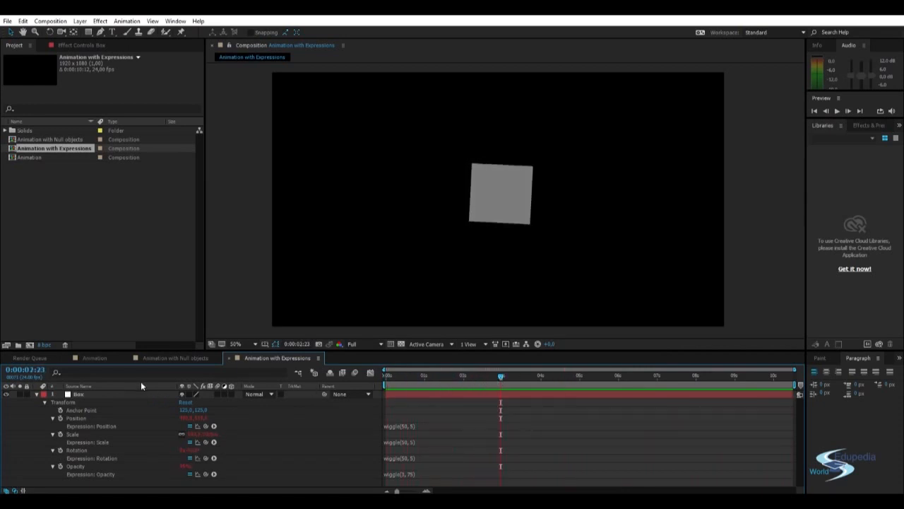